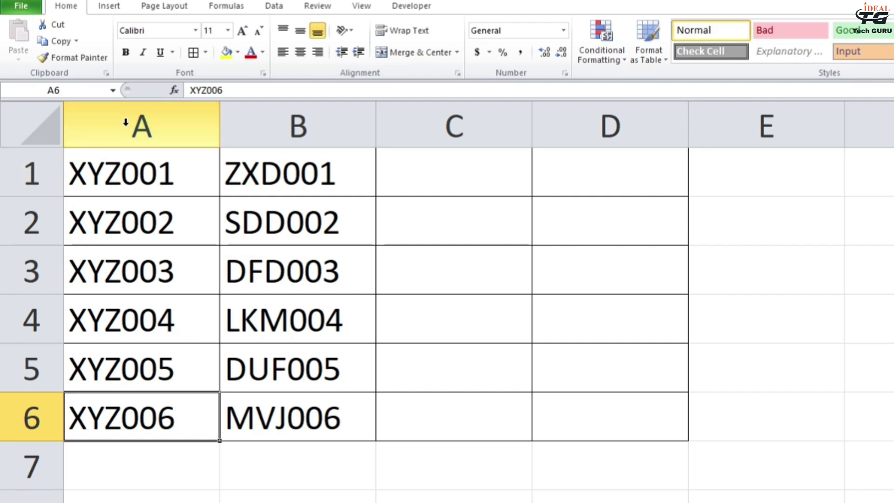
Select the six XYZ codes in A1:A6 of column A
mouse_move(83, 169)
mouse_down()
mouse_move(393, 365)
mouse_move(279, 421)
mouse_up()
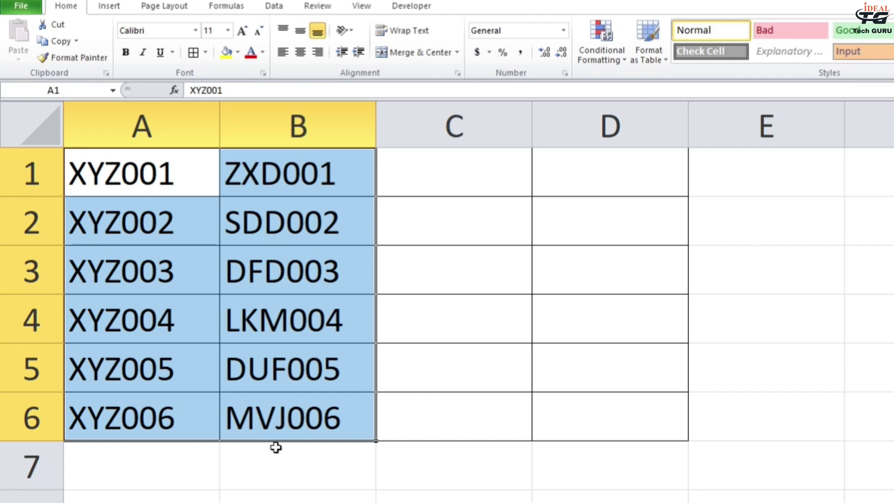
click(166, 289)
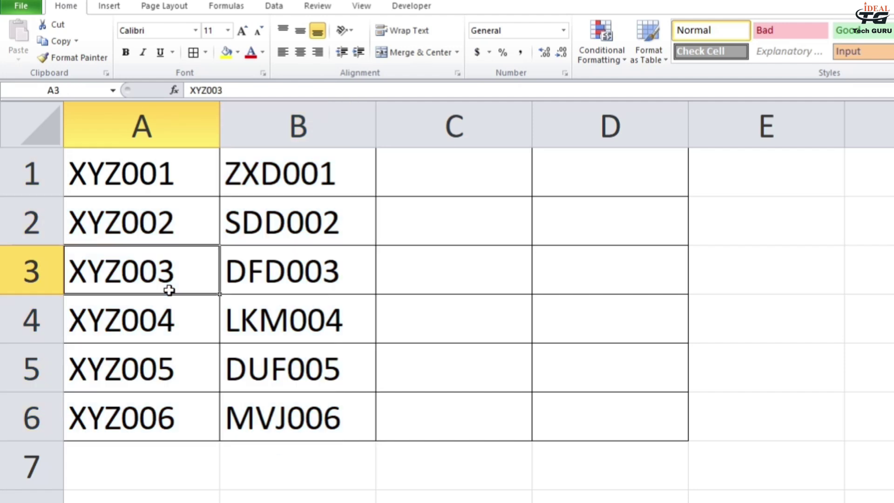
drag(96, 168, 121, 443)
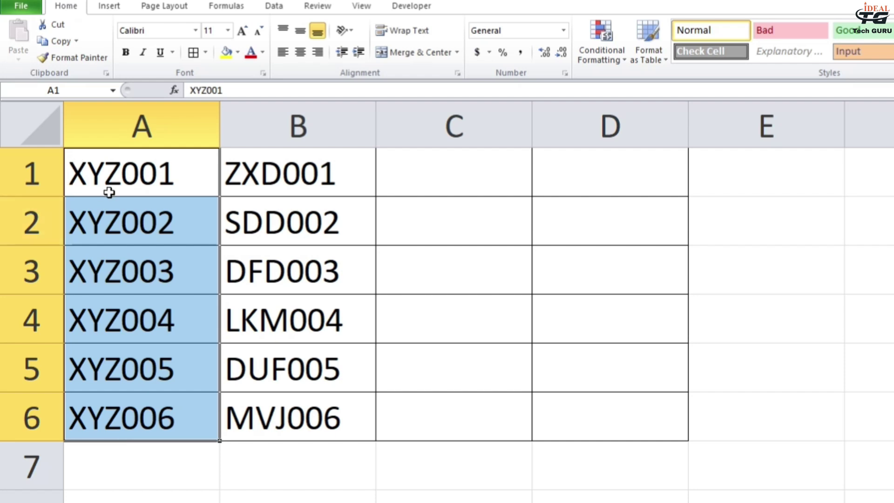
click(145, 172)
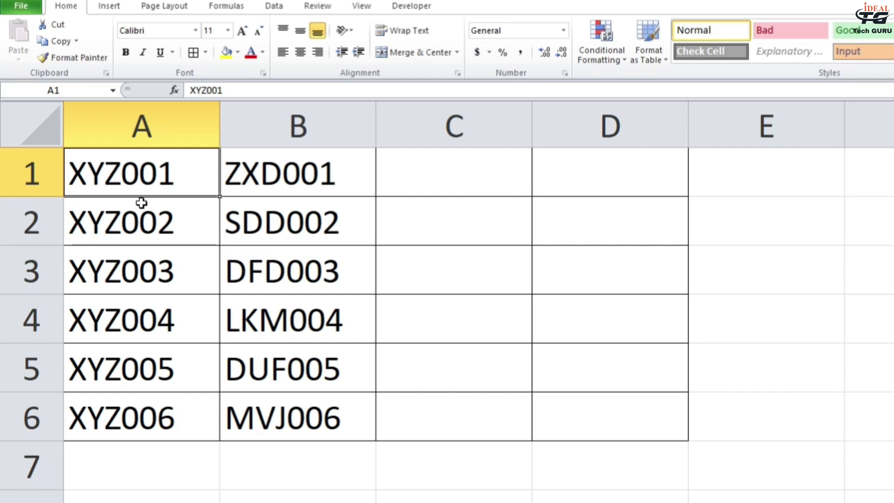
double_click(154, 238)
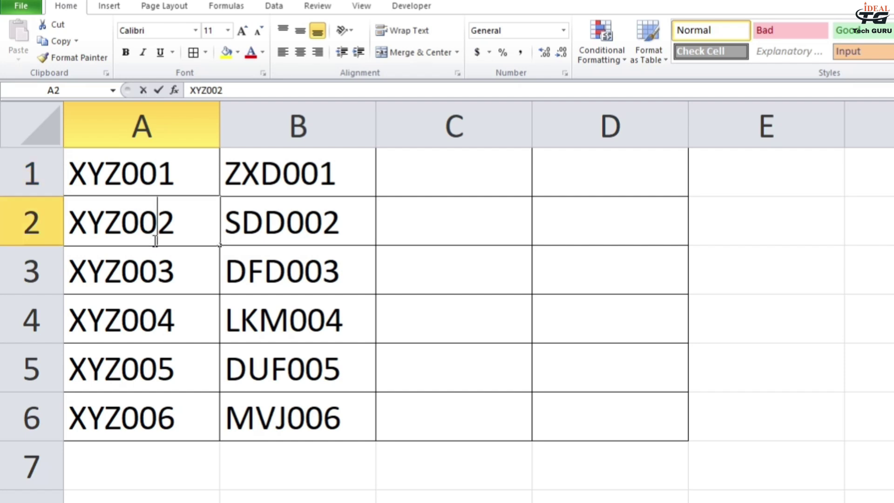
click(93, 182)
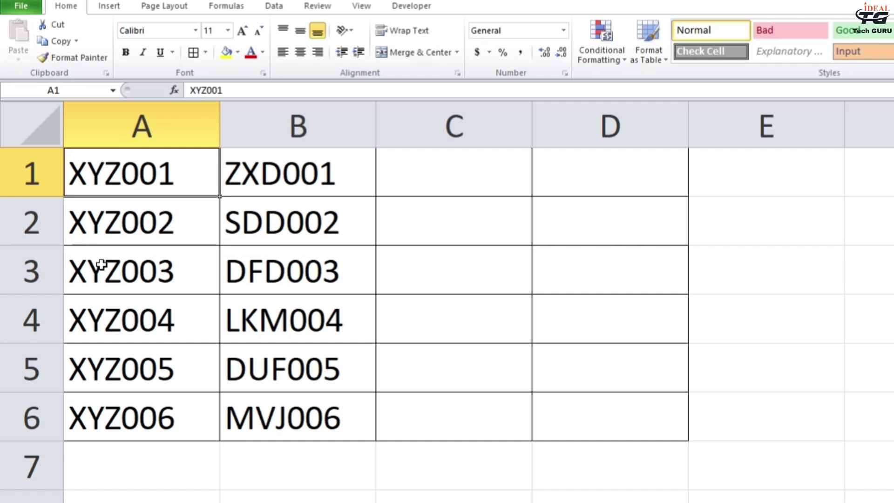
mouse_move(128, 166)
mouse_down()
mouse_move(187, 491)
mouse_move(199, 421)
mouse_up()
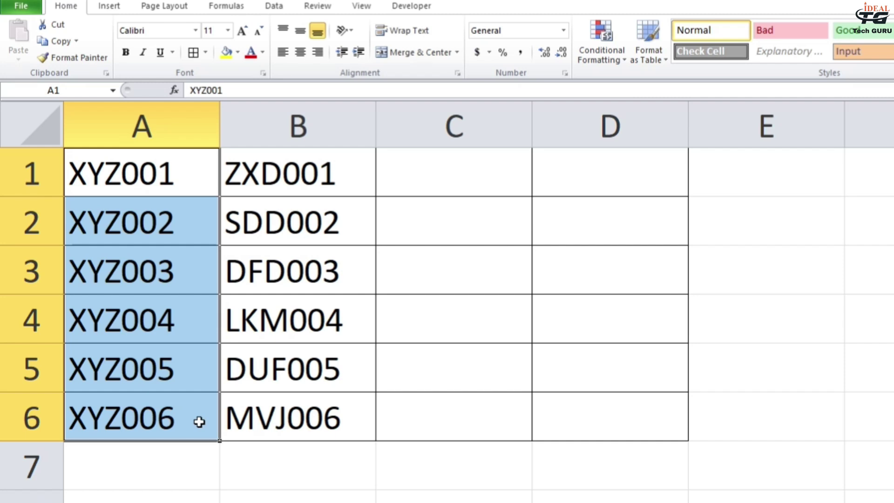
Set up Find and Replace to replace XYZ with ABC
key(ctrl+f)
mouse_move(684, 261)
mouse_down()
mouse_move(248, 289)
mouse_move(384, 290)
mouse_up()
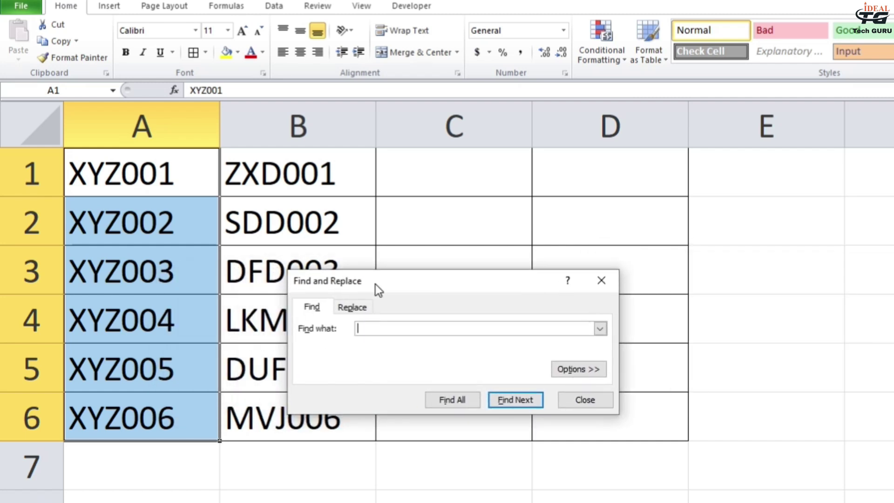
click(357, 306)
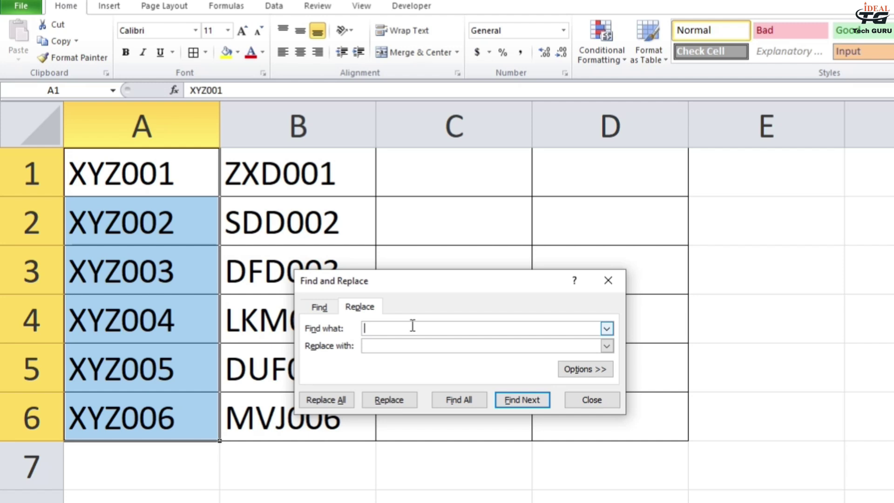
text(XYZ)
key(Tab)
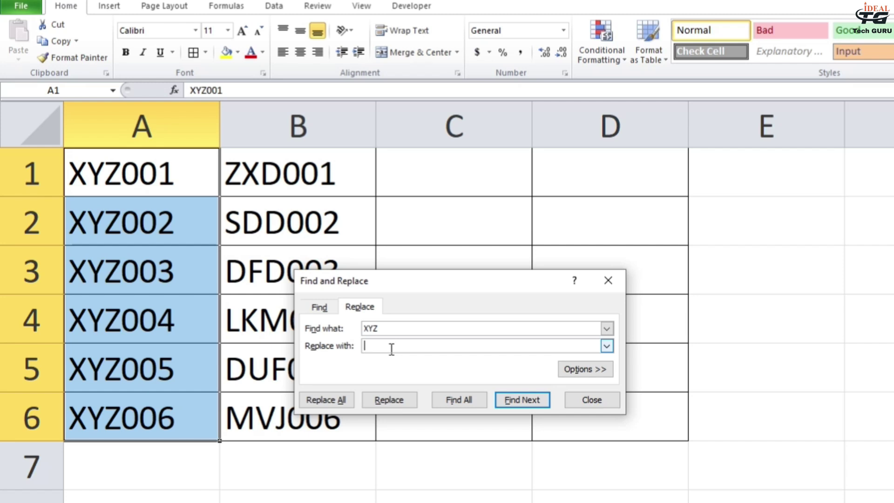
text(ABC)
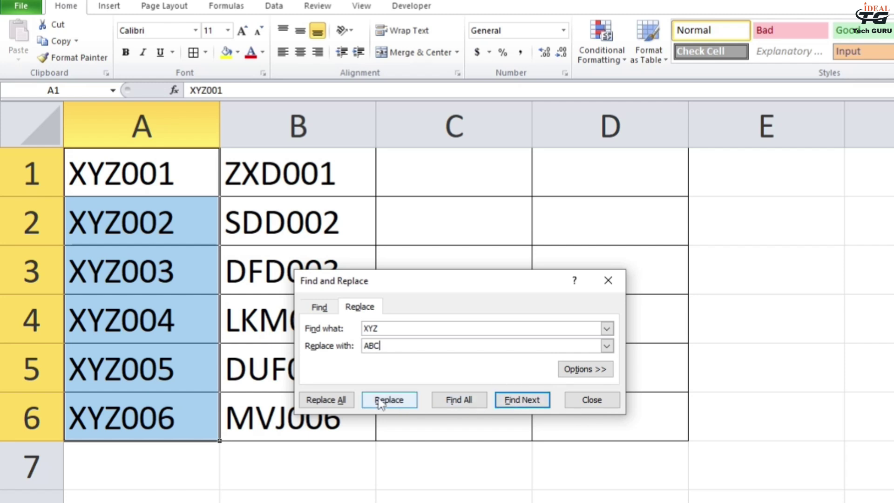
Replace every XYZ prefix with ABC so column A reads ABC001 to ABC006, then close the dialog
click(515, 403)
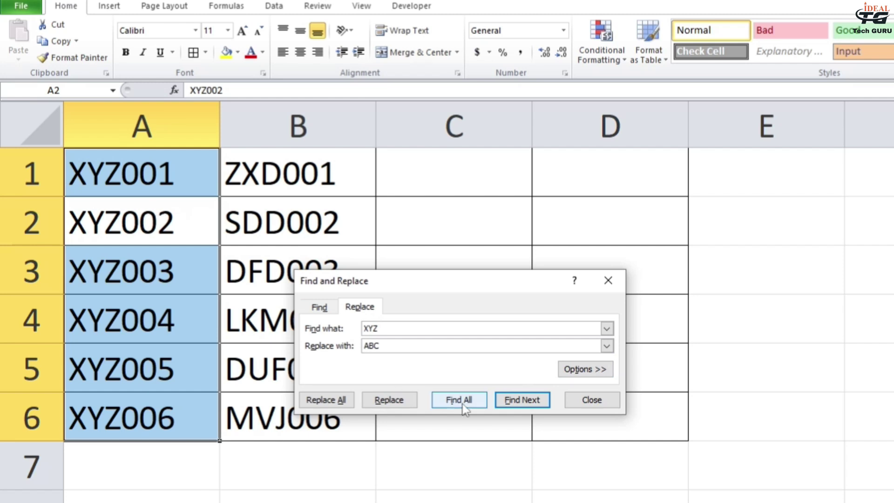
click(389, 401)
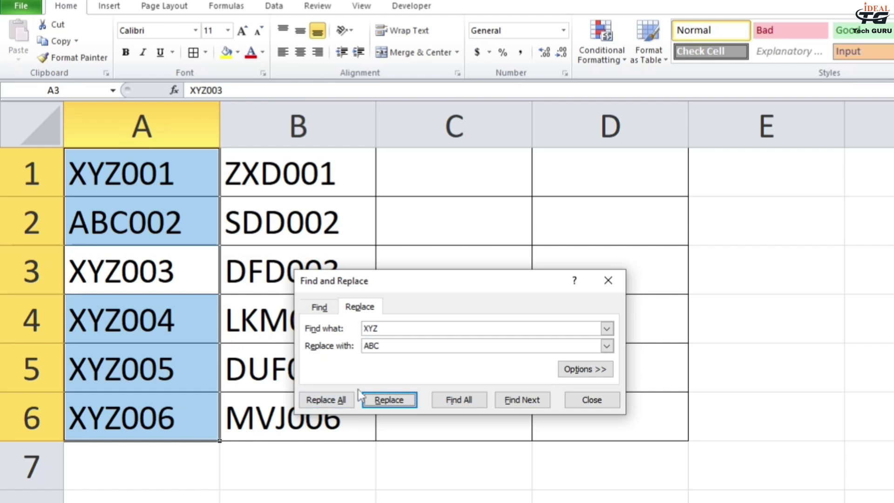
click(332, 402)
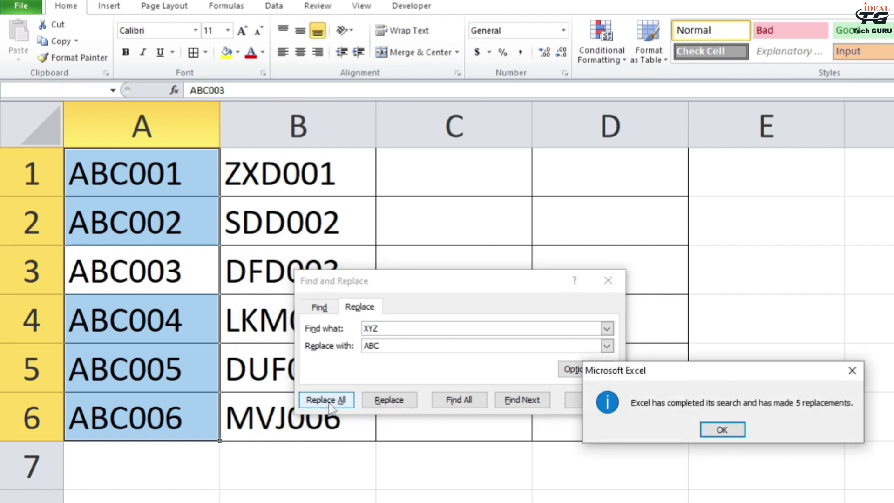
click(712, 425)
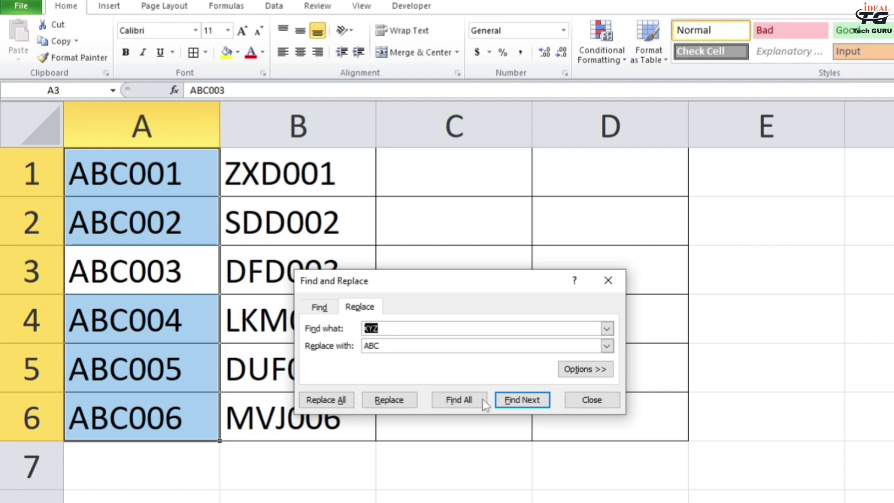
double_click(386, 346)
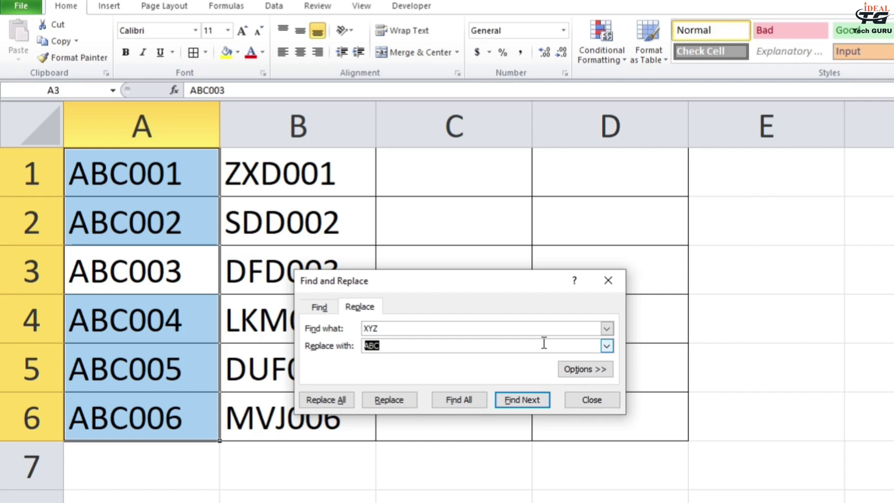
click(608, 280)
mouse_move(267, 174)
mouse_down()
mouse_move(297, 251)
mouse_move(310, 401)
mouse_up()
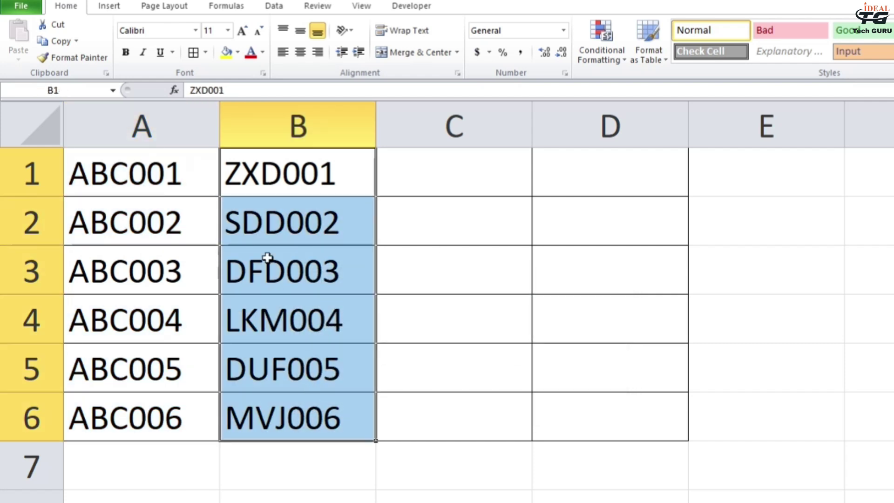
click(266, 185)
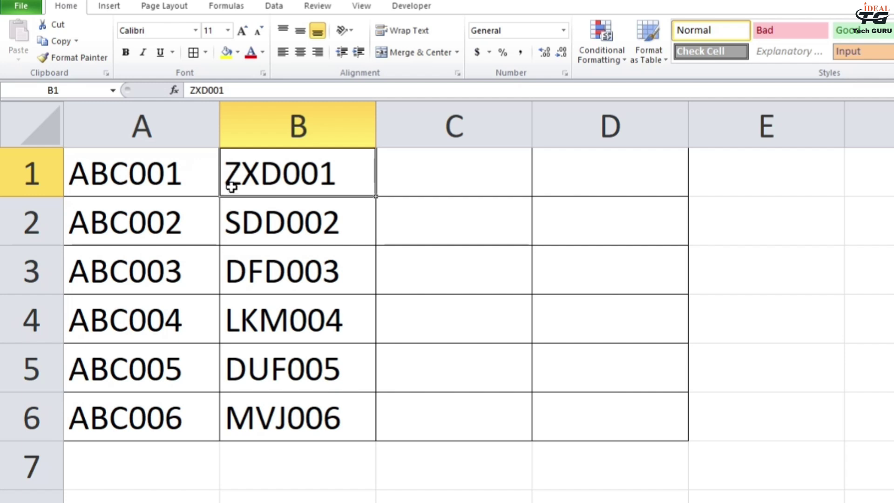
click(264, 227)
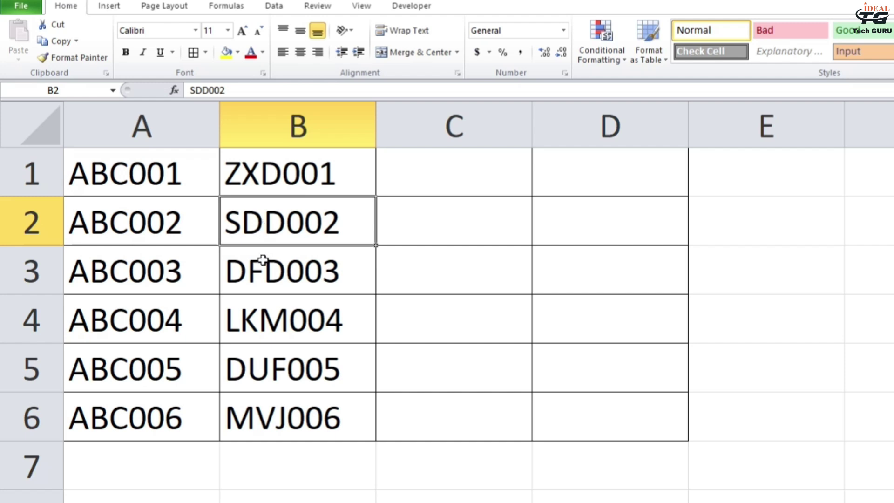
drag(157, 159, 137, 410)
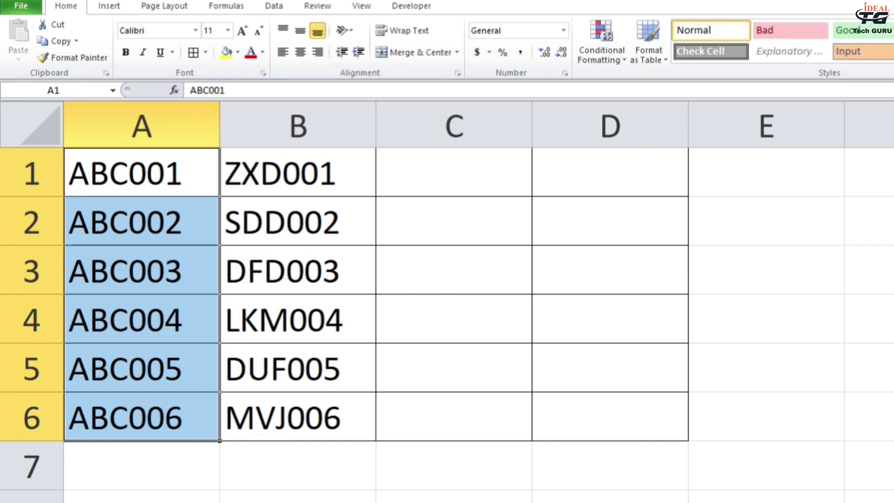
drag(263, 159, 315, 393)
click(281, 333)
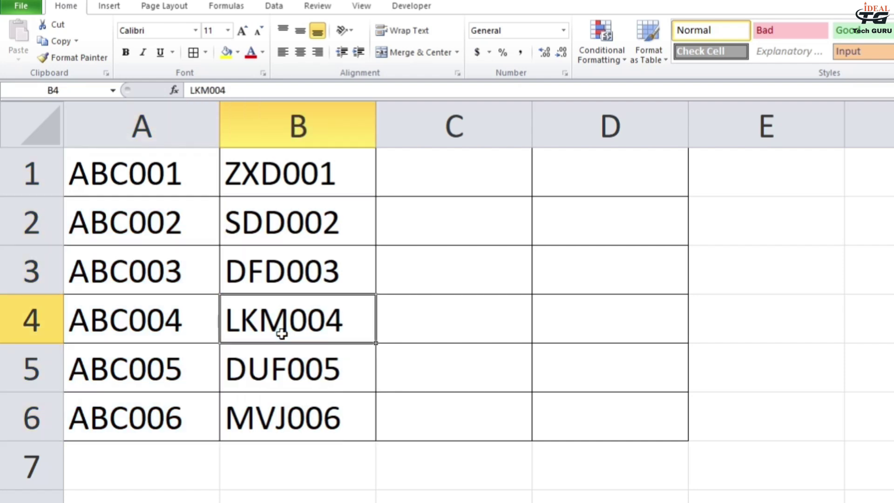
drag(295, 172, 307, 417)
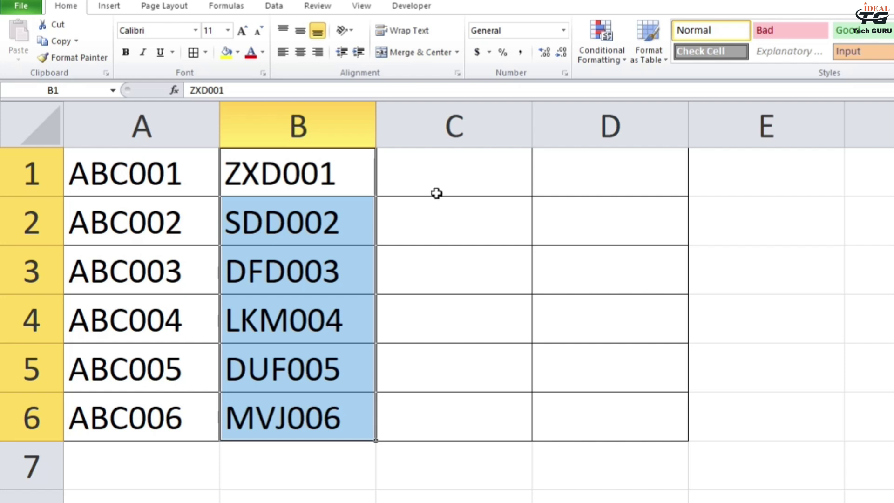
Start a REPLACE function formula in cell C1, correcting the mistyped function name
click(419, 169)
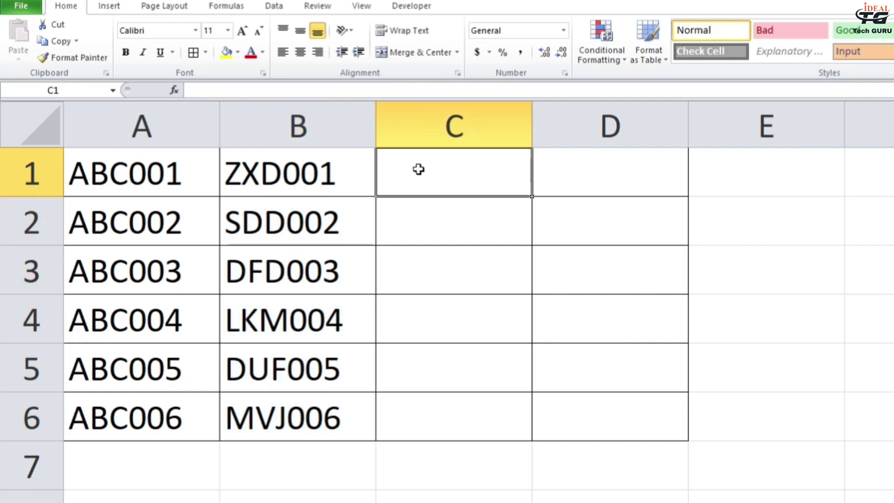
click(243, 181)
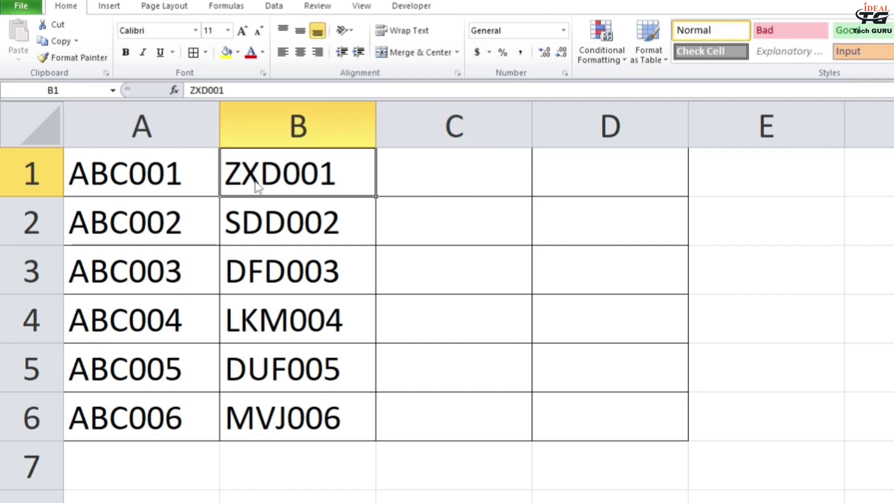
click(420, 179)
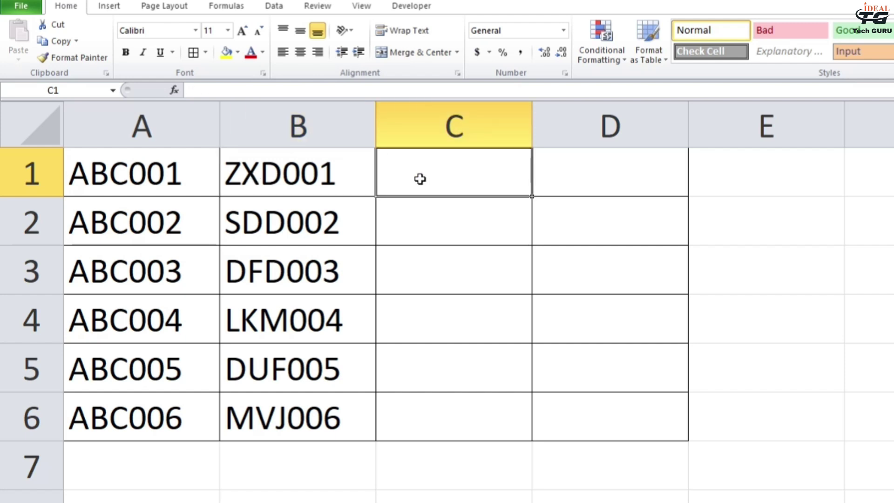
text(=)
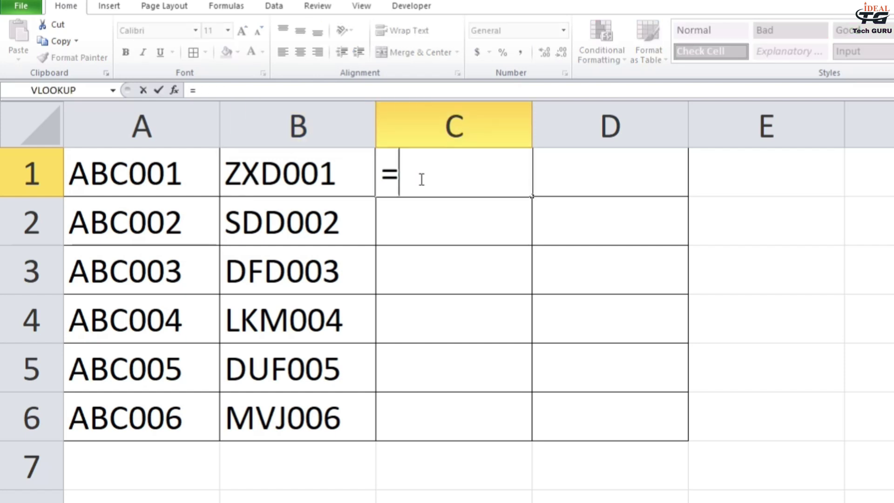
text(REPL)
key(Escape)
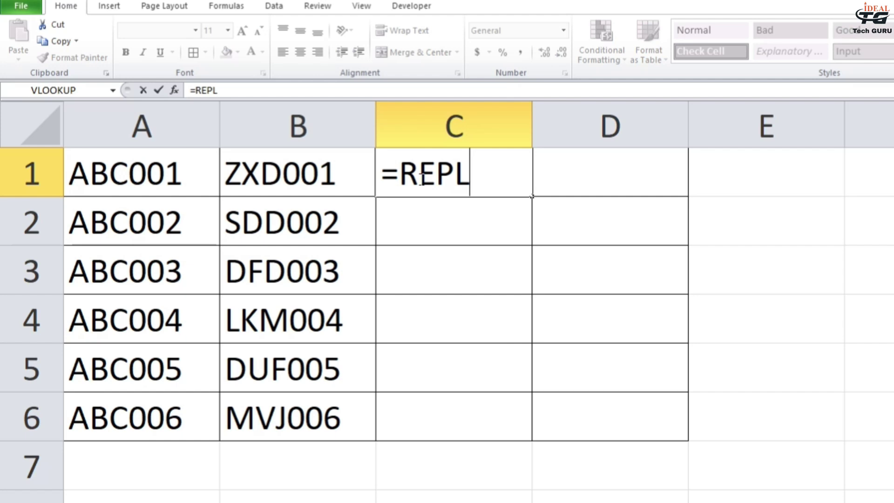
key(BackSpace)
key(BackSpace)
key(Return)
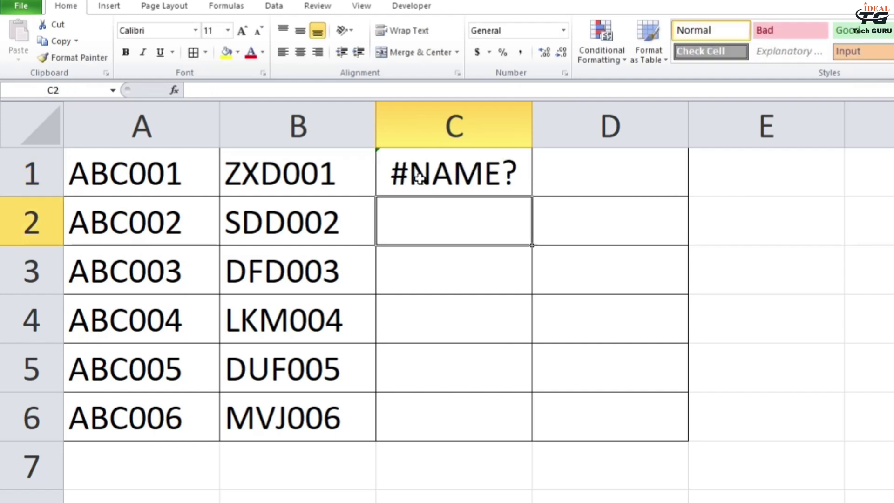
click(419, 177)
double_click(454, 170)
text(pel)
key(BackSpace)
key(BackSpace)
key(BackSpace)
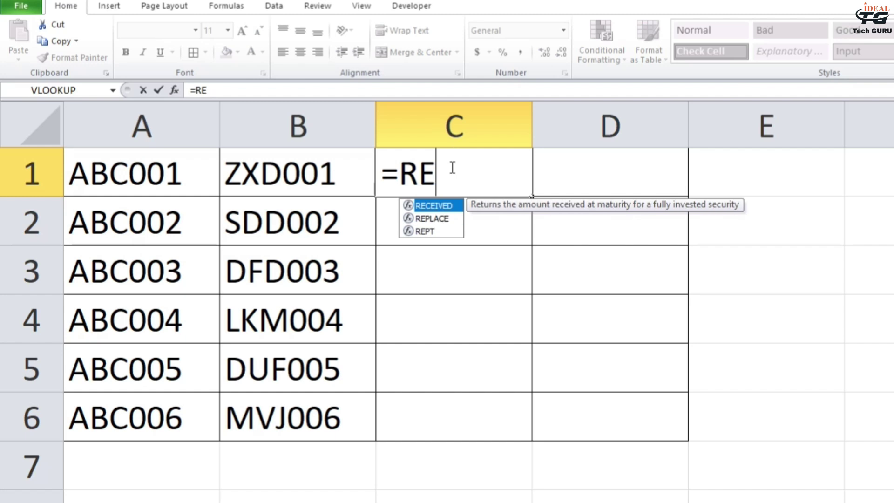
text(pl)
key(Tab)
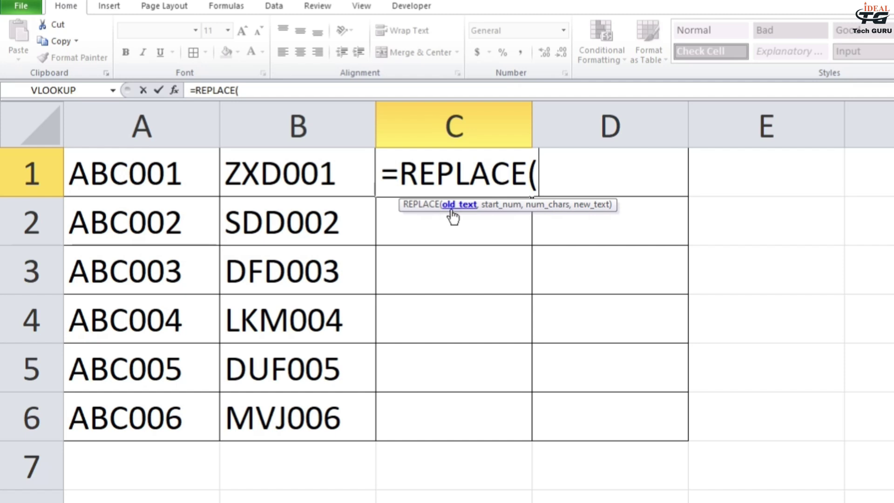
Give REPLACE the arguments B1, start 1, 3 characters and 'ABC'
click(280, 178)
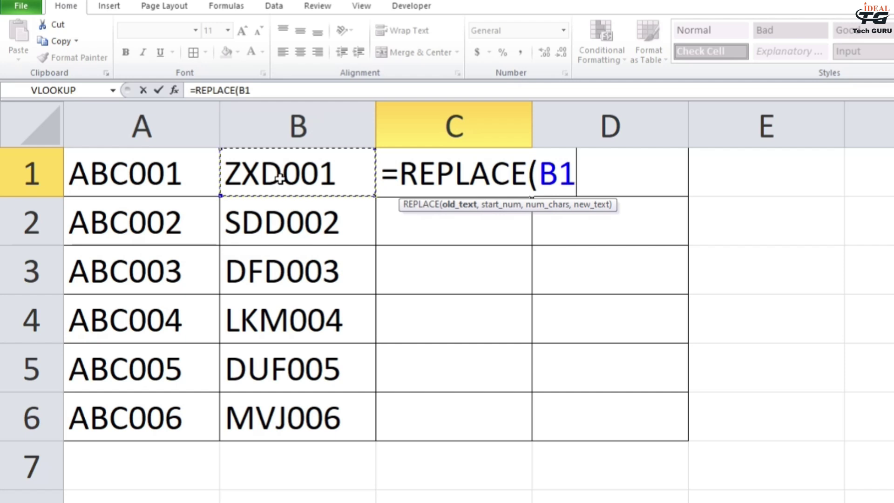
text(,)
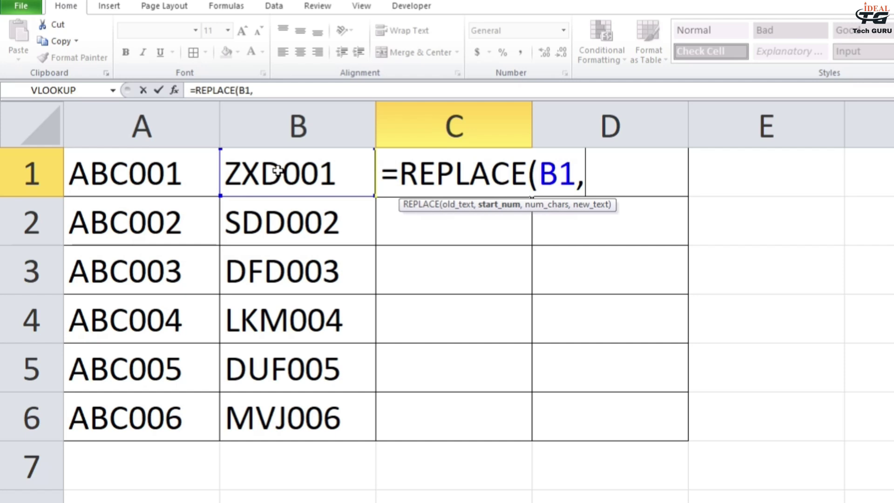
text(1)
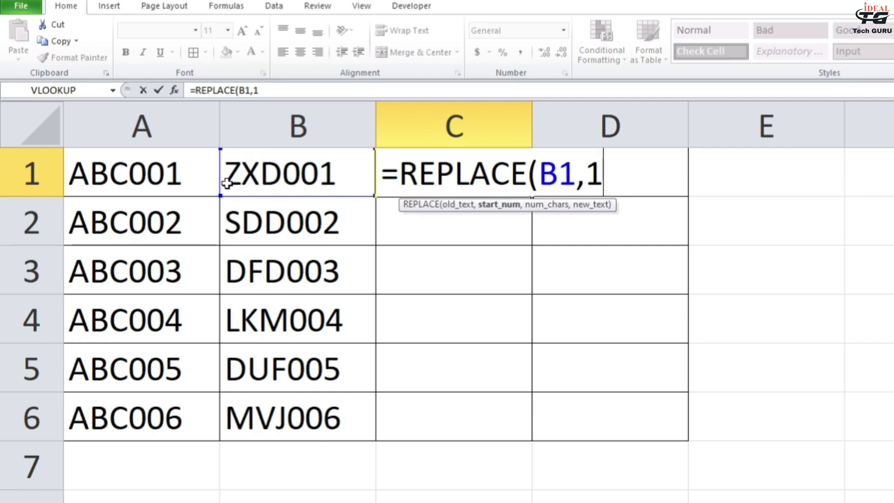
text(,)
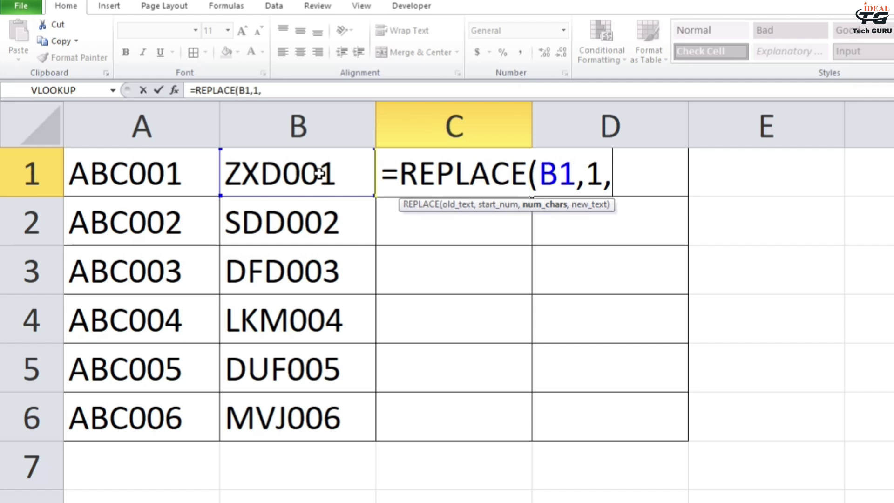
text(3,)
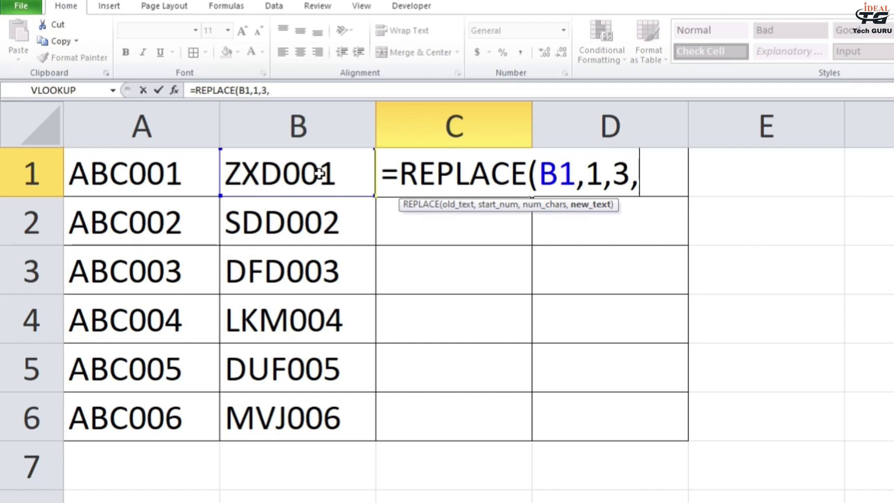
text(')
text(ABC'))
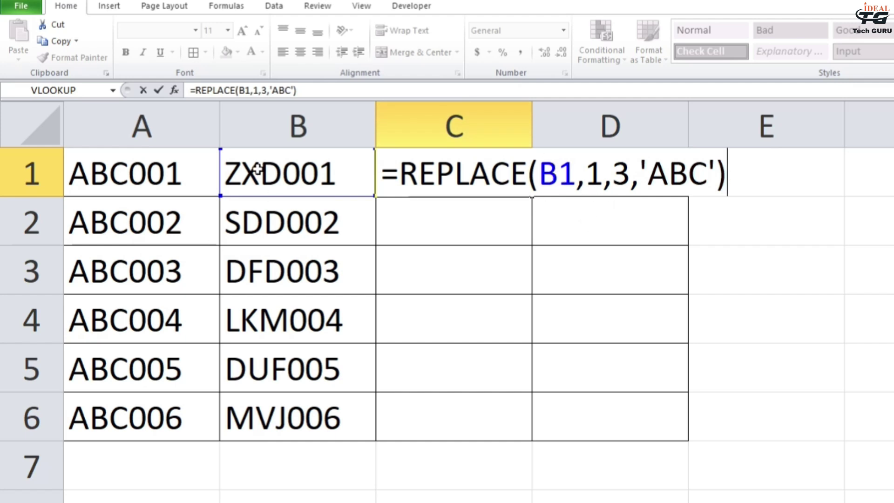
Try committing the C1 formula with single-quoted 'ABC' and dismiss Excel's error
double_click(594, 174)
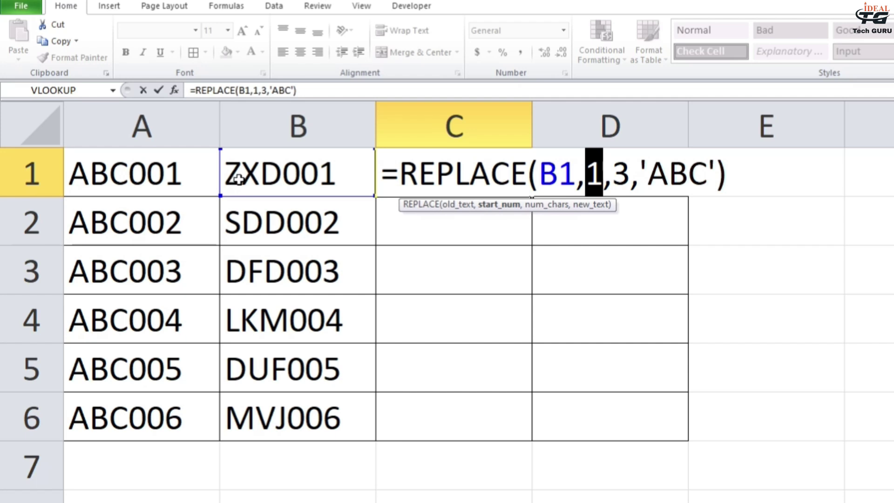
double_click(622, 173)
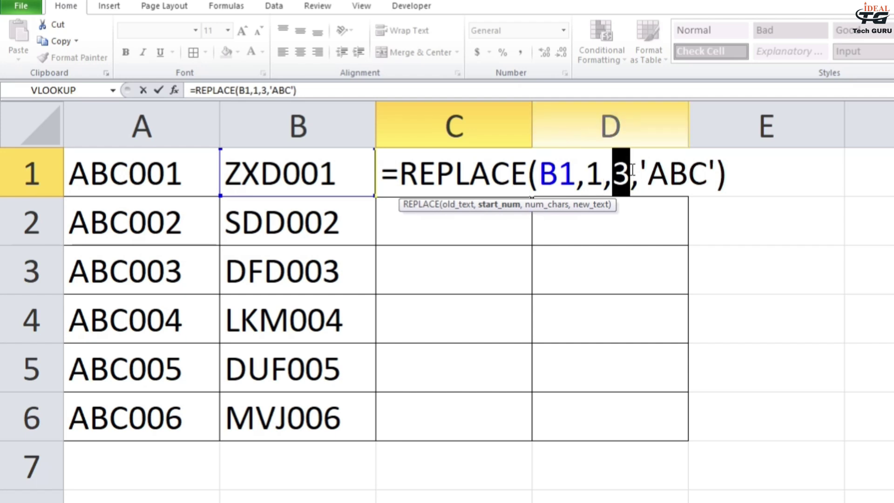
click(671, 174)
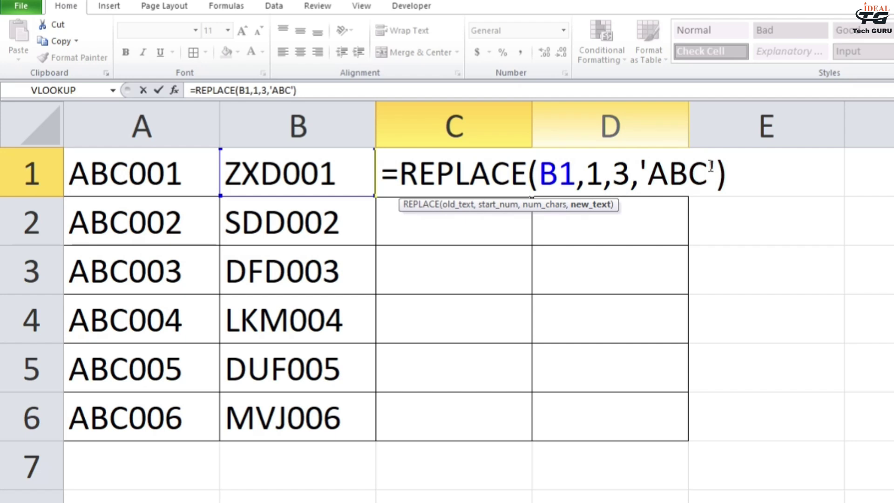
key(Return)
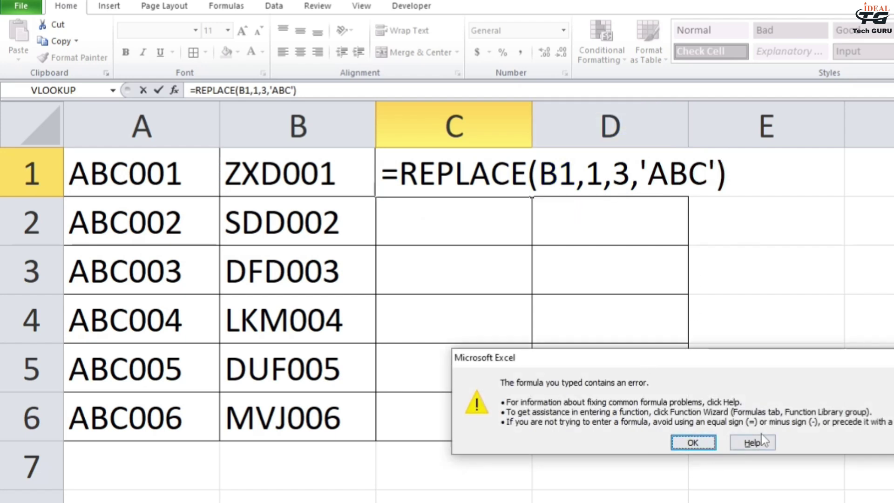
click(693, 443)
Change the quotes around ABC to double quotes, giving =REPLACE(B1,1,3,"ABC")
click(716, 175)
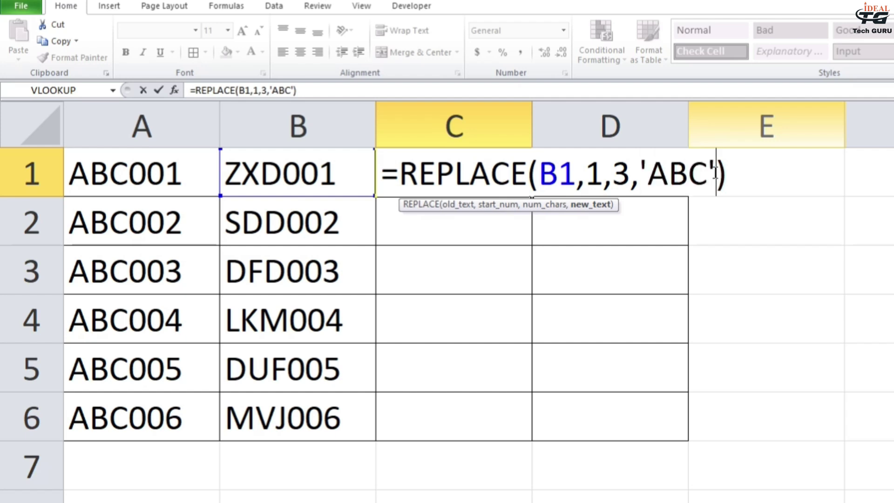
key(BackSpace)
text(")
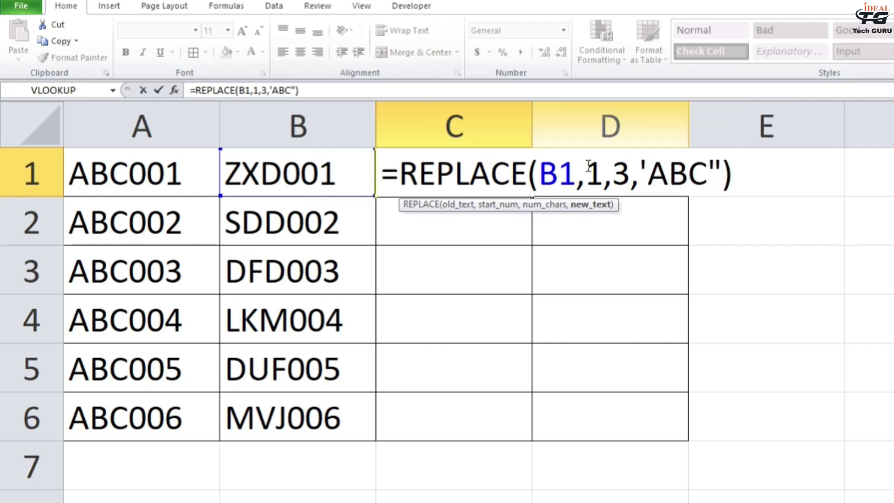
click(645, 173)
key(BackSpace)
text(")
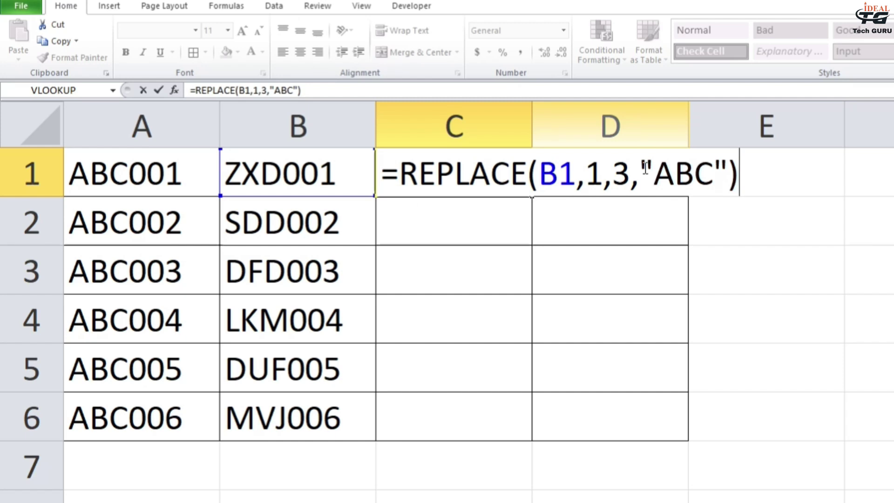
key(Return)
Fill the C1 REPLACE formula down through C6 to show ABC001 to ABC006
click(262, 182)
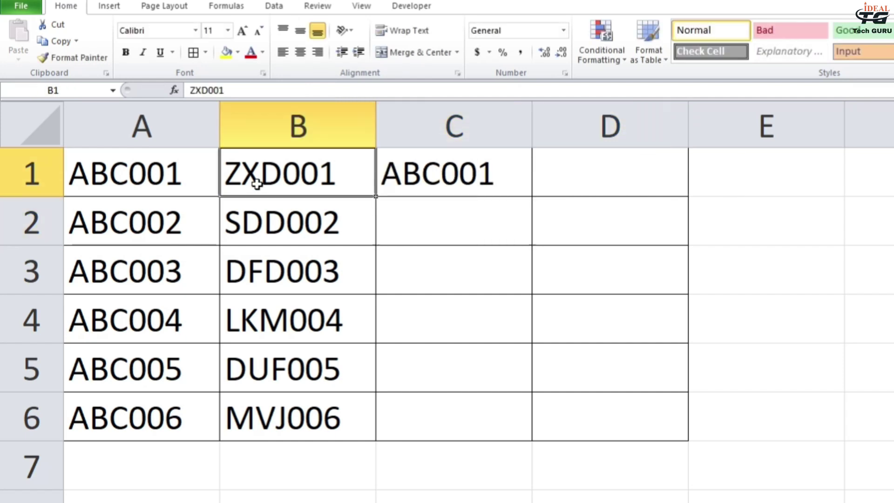
click(418, 174)
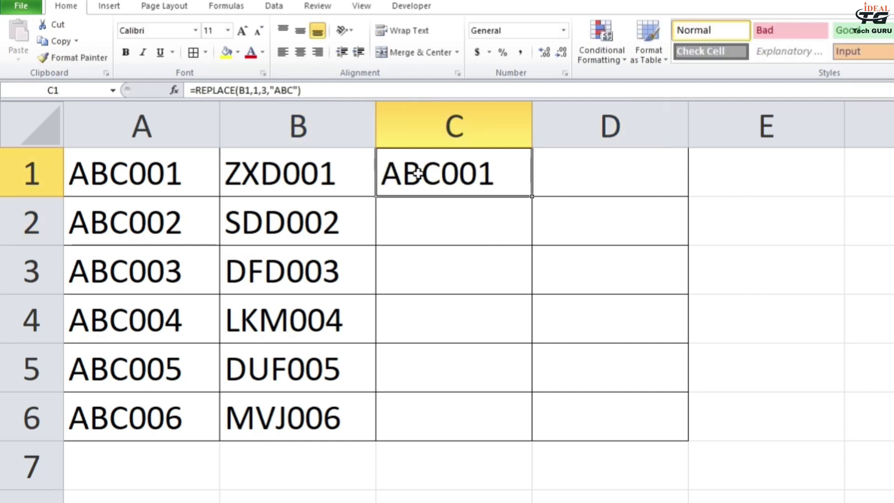
drag(531, 196, 520, 418)
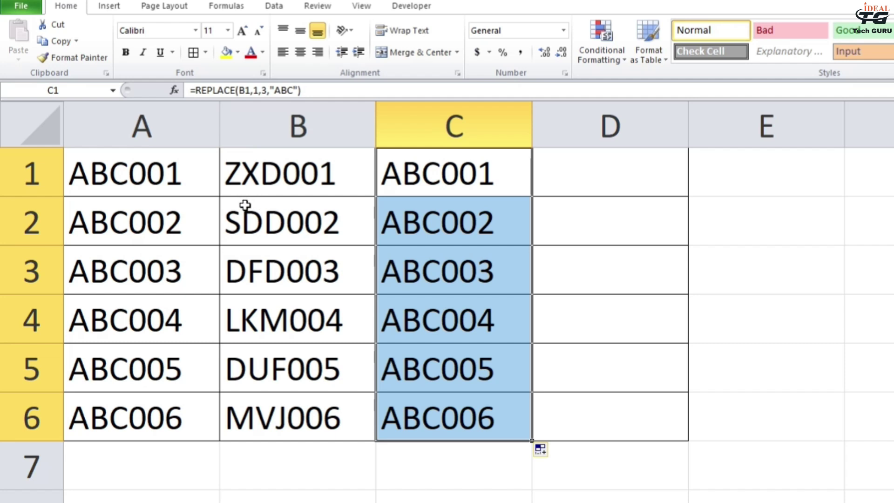
click(562, 179)
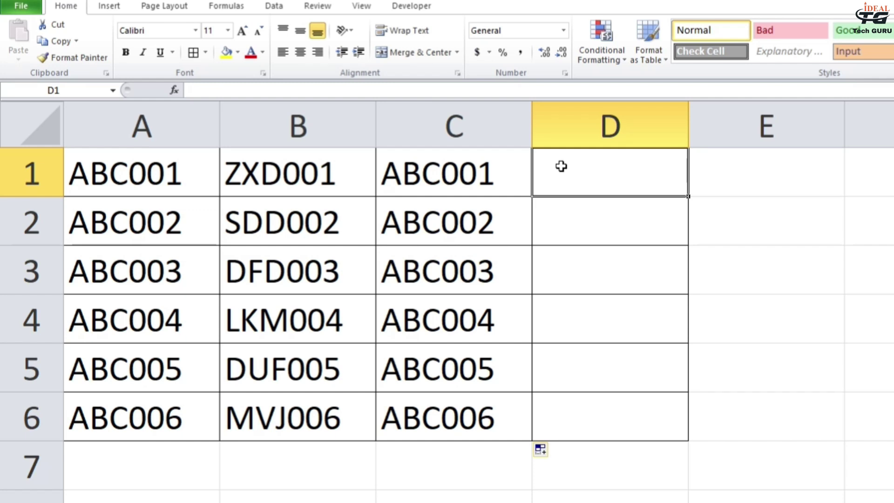
Enter =REPLACE(B1,2,1,"Z") in D1 so it shows ZZD001
text(=)
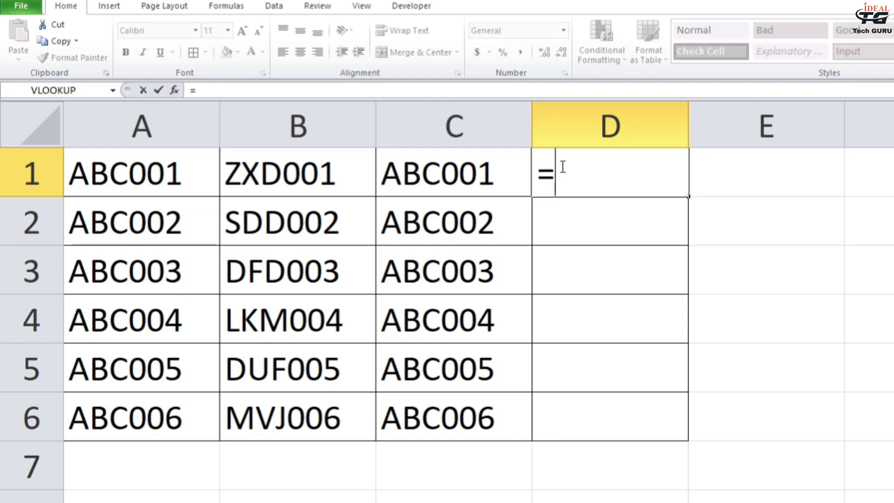
text(REPL)
key(Return)
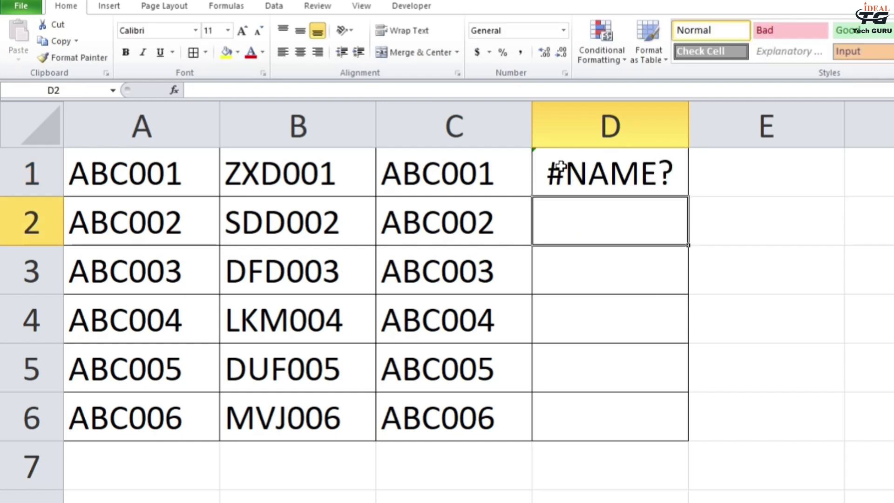
key(ctrl+z)
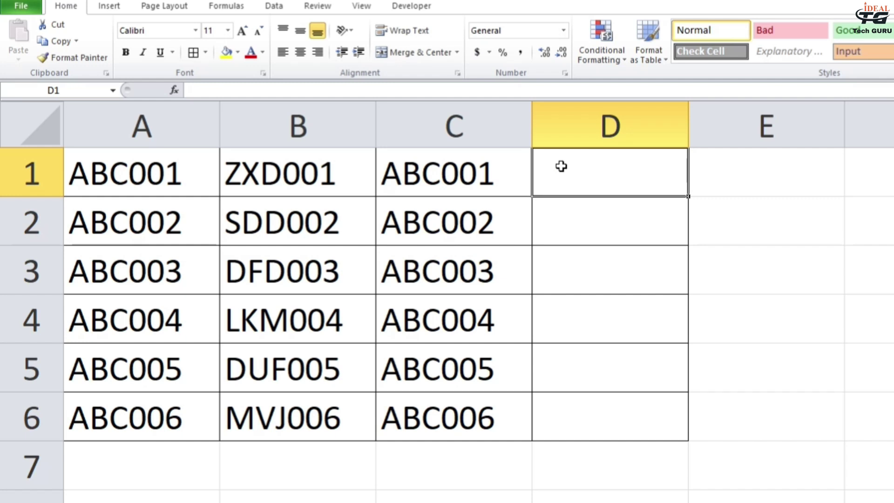
text(=REPL)
key(Tab)
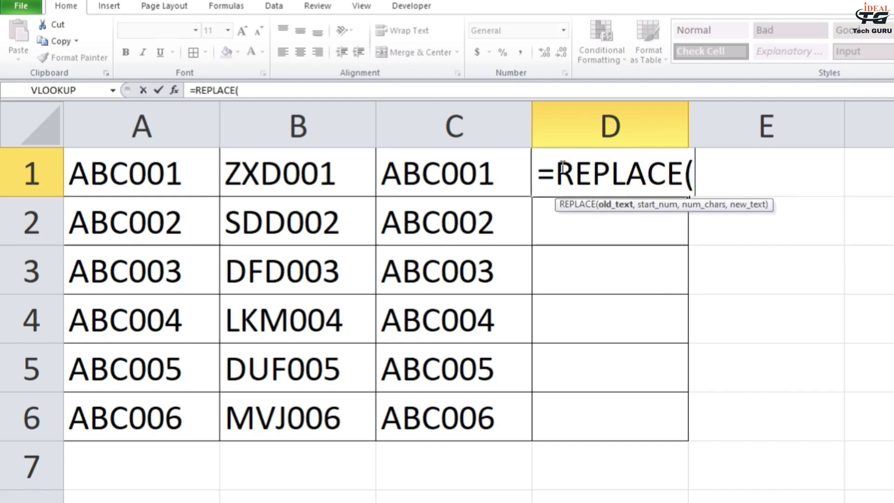
click(247, 167)
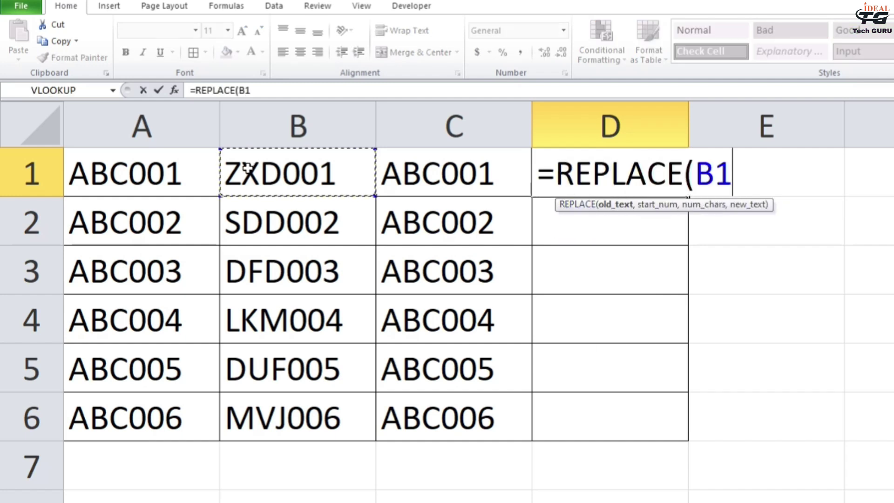
text(,)
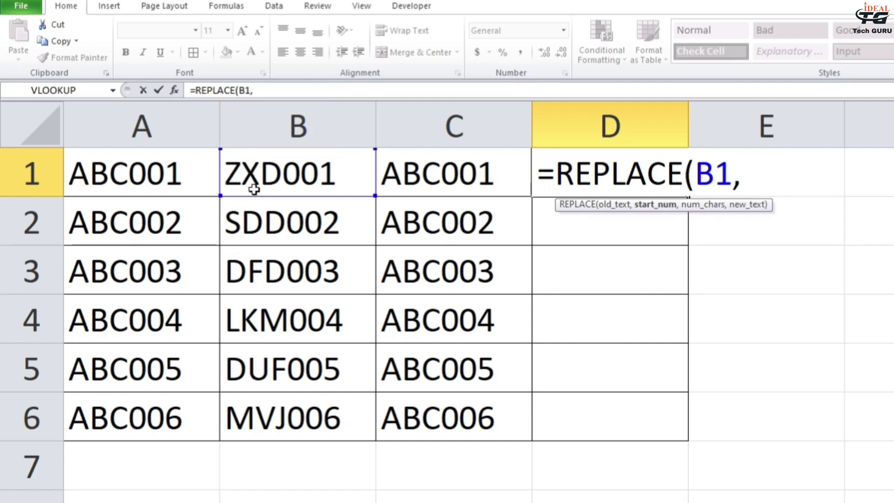
text(2)
text(,)
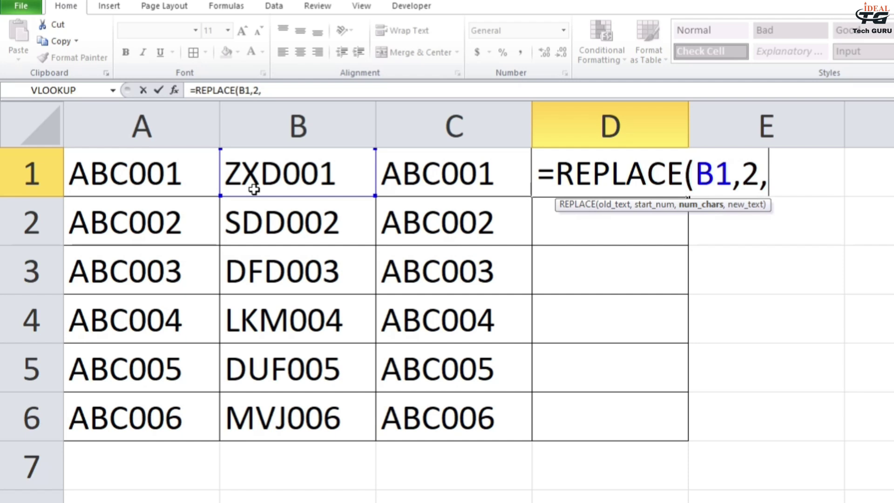
text(1,"Z")
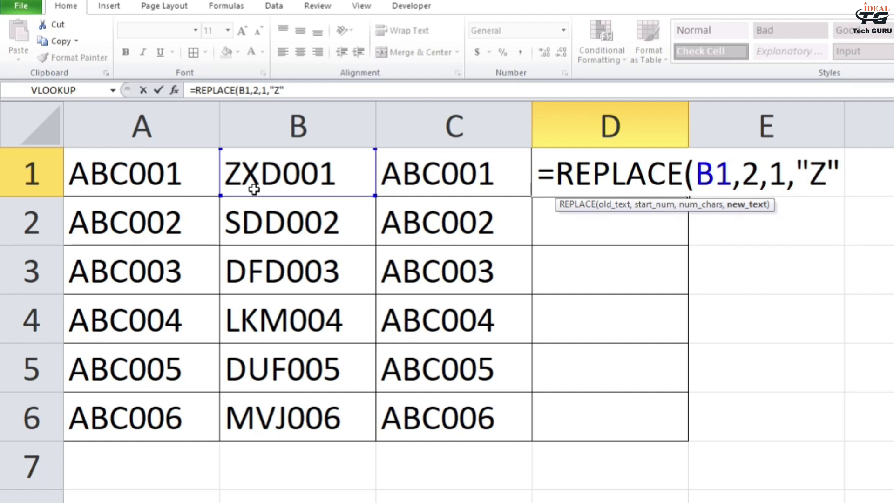
text())
key(Return)
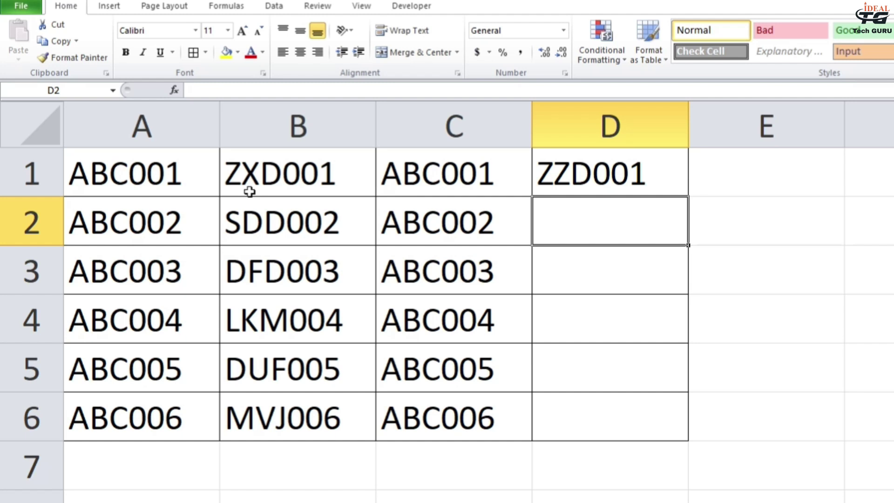
Fill the D1 formula down through D6, from ZZD001 to MZJ006
click(620, 173)
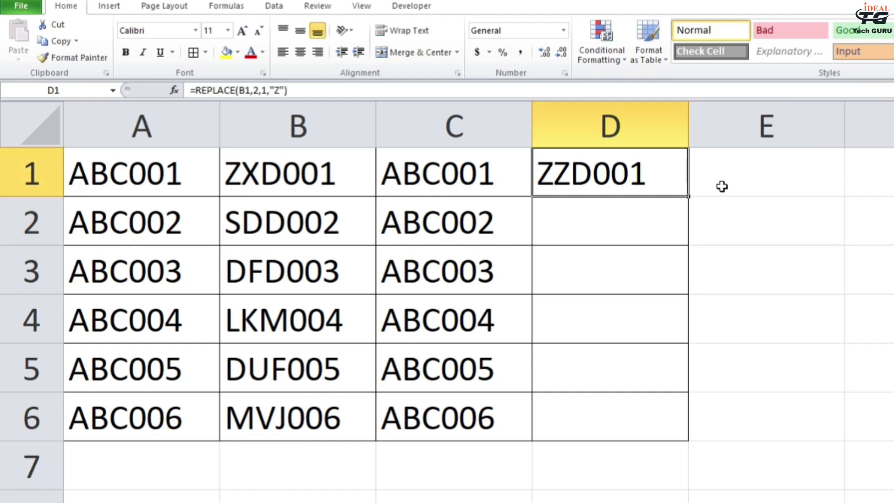
drag(689, 196, 678, 417)
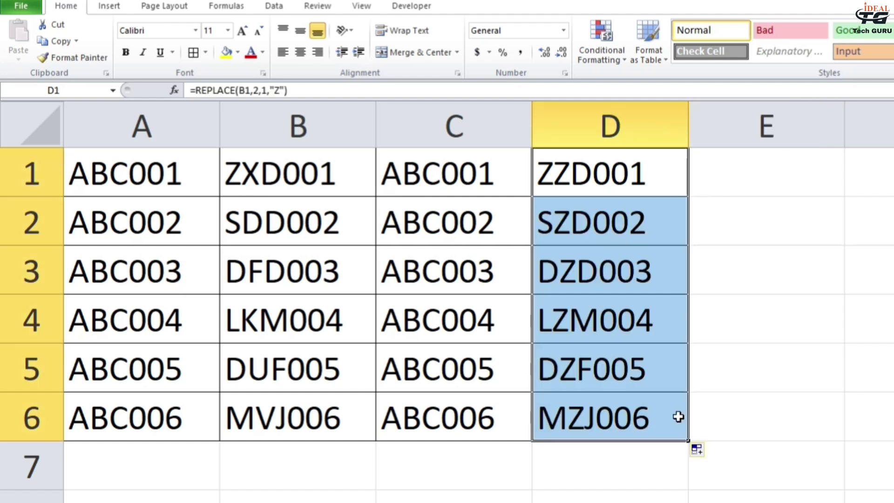